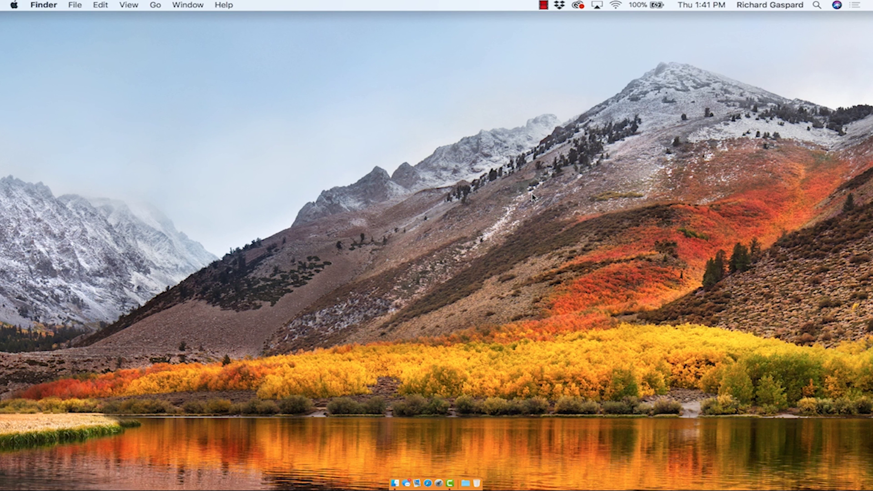
- Launch Universal Control from Launchpad to list the networked StudioLive RM32 AI mixer
left_click(433, 451)
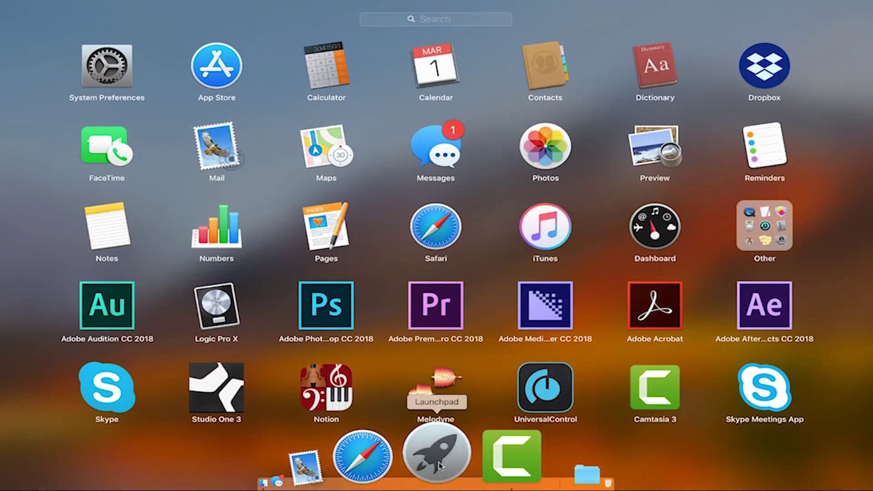
left_click(535, 389)
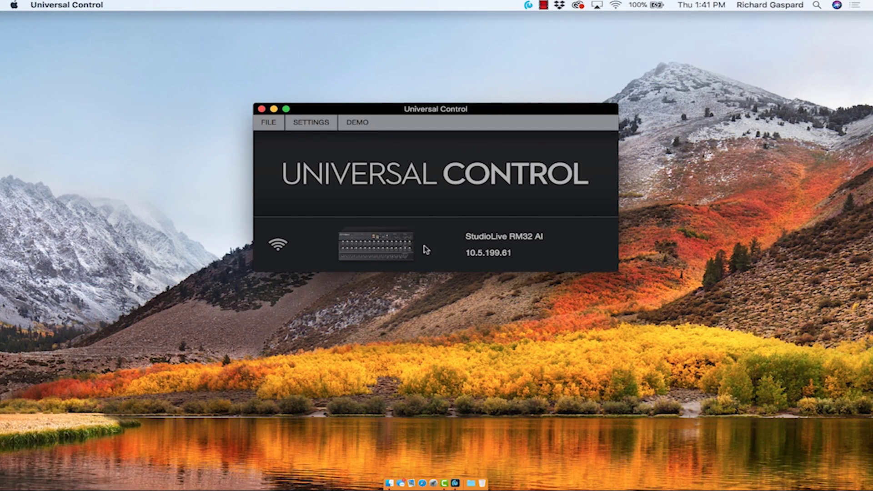
- Raise the Universal Control window, select FaderPort 8, and start its firmware update
left_click_drag(478, 113, 476, 38)
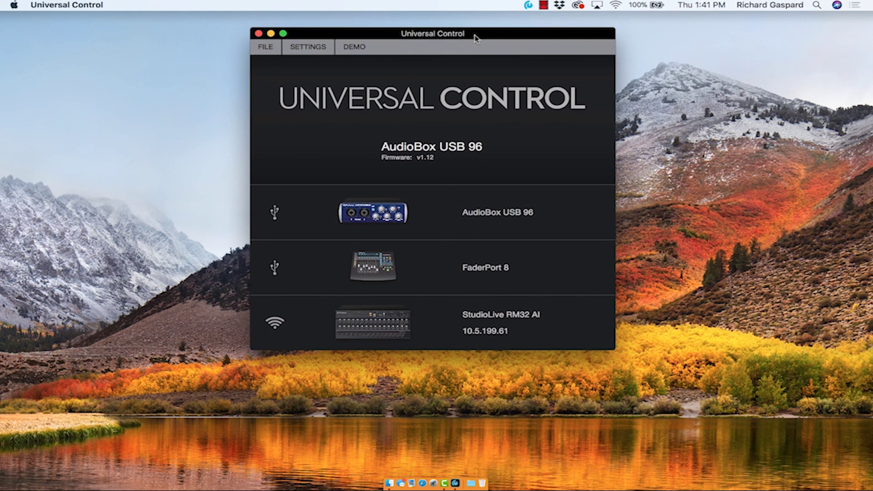
left_click(466, 268)
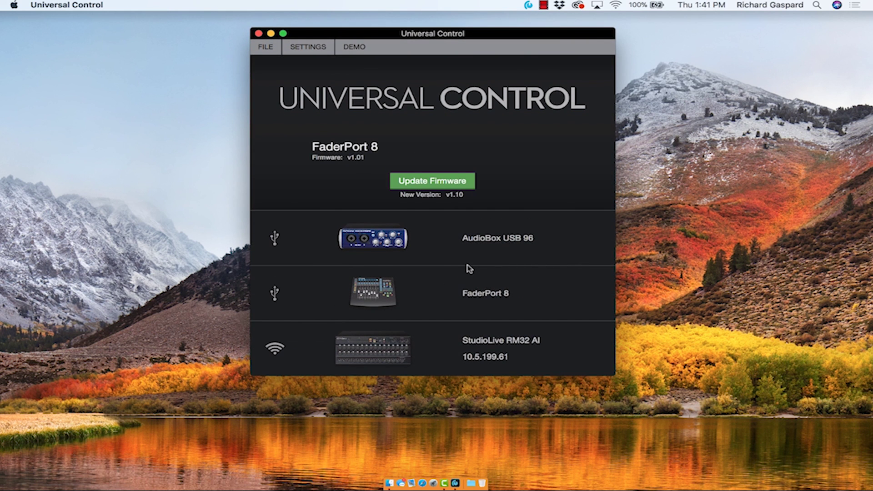
left_click(418, 182)
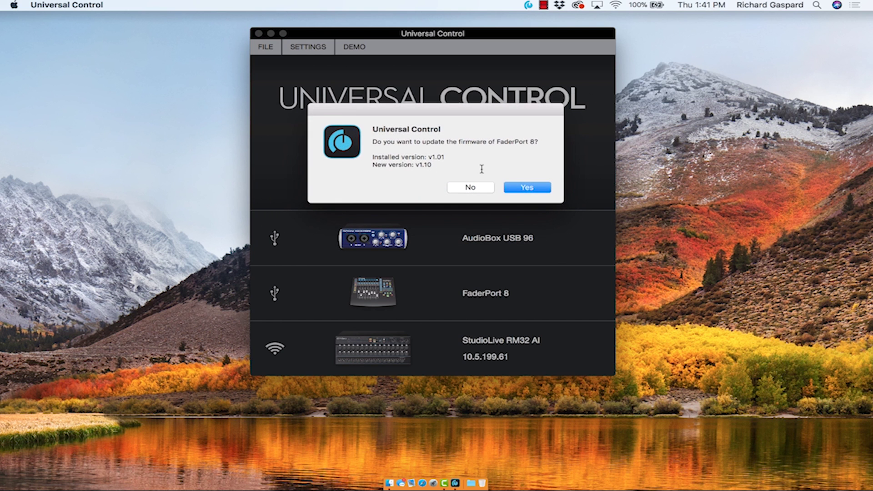
- Confirm the v1.01 to v1.10 update, accept the duration warning, and dismiss the success message
left_click(510, 188)
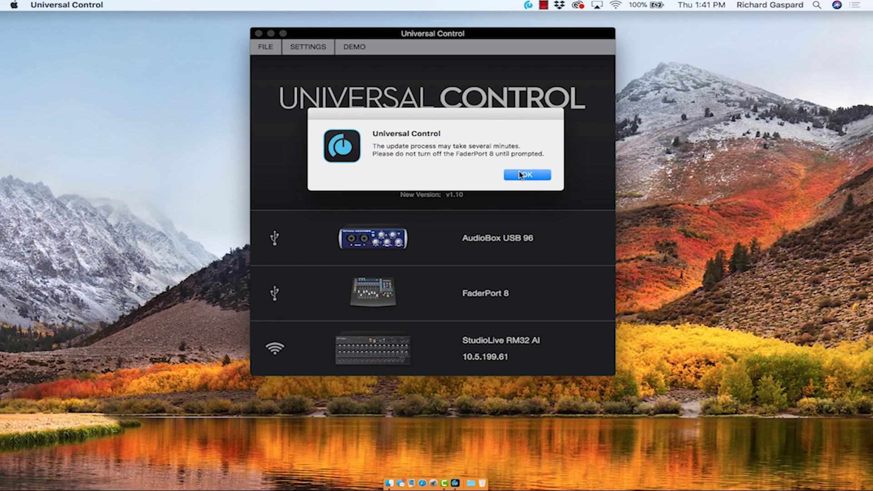
left_click(520, 175)
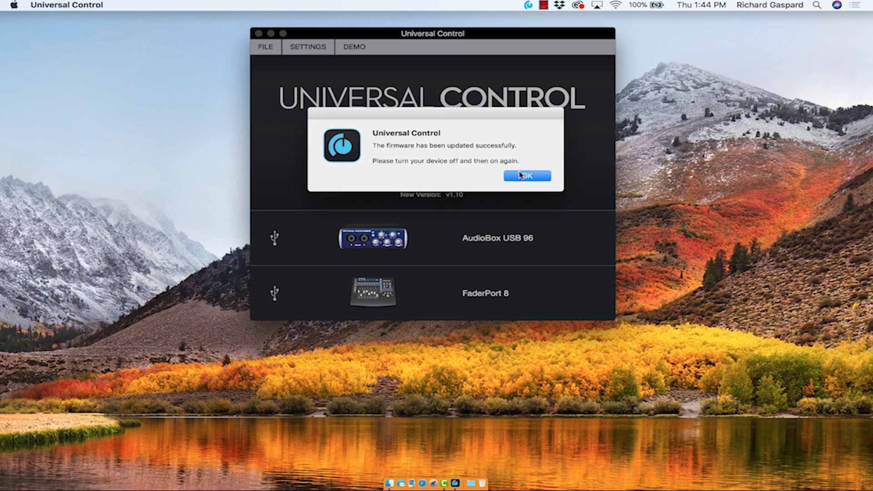
left_click(521, 176)
- Dismiss the repeated success message and confirm FaderPort 8 now reports firmware v1.10
left_click(521, 177)
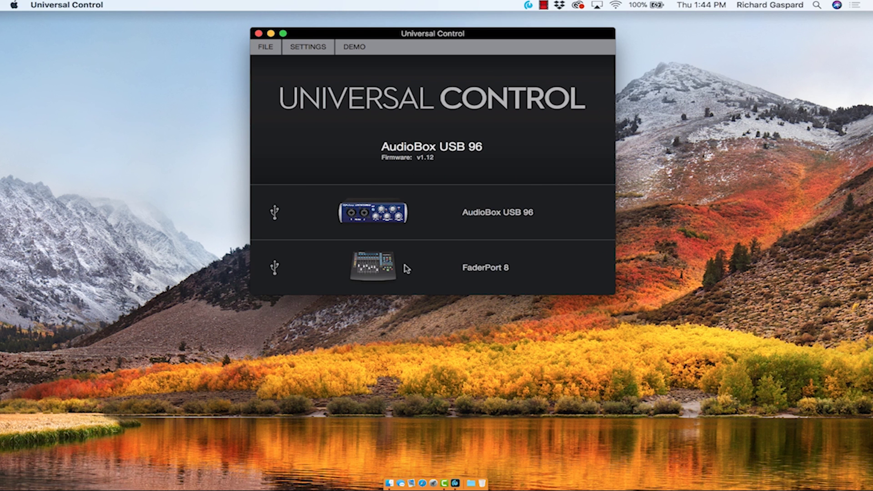
left_click(406, 268)
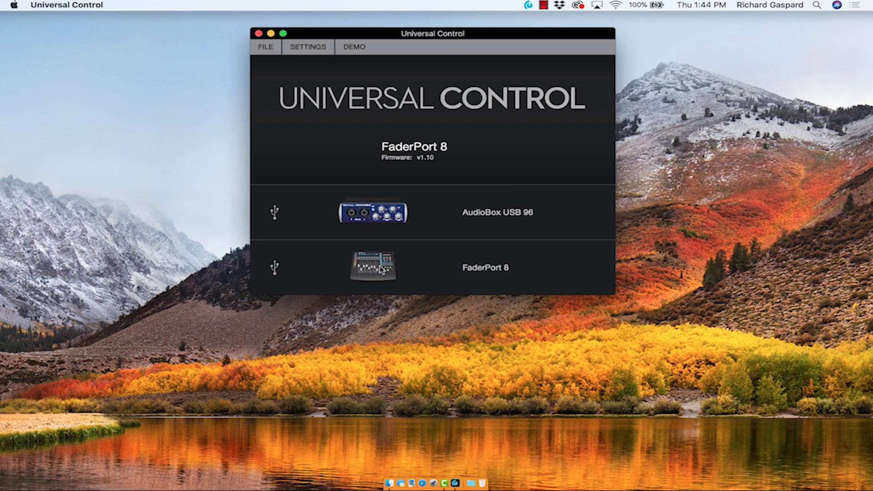